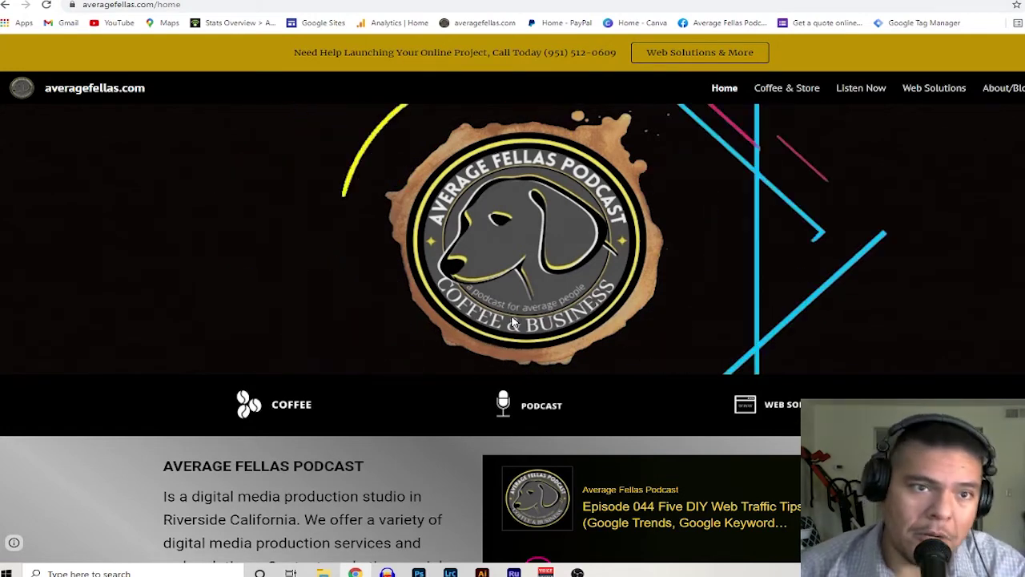
- Switch from the averagefellas.com home page to the Canva home tab
{"action": "key", "text": "ctrl+Tab"}
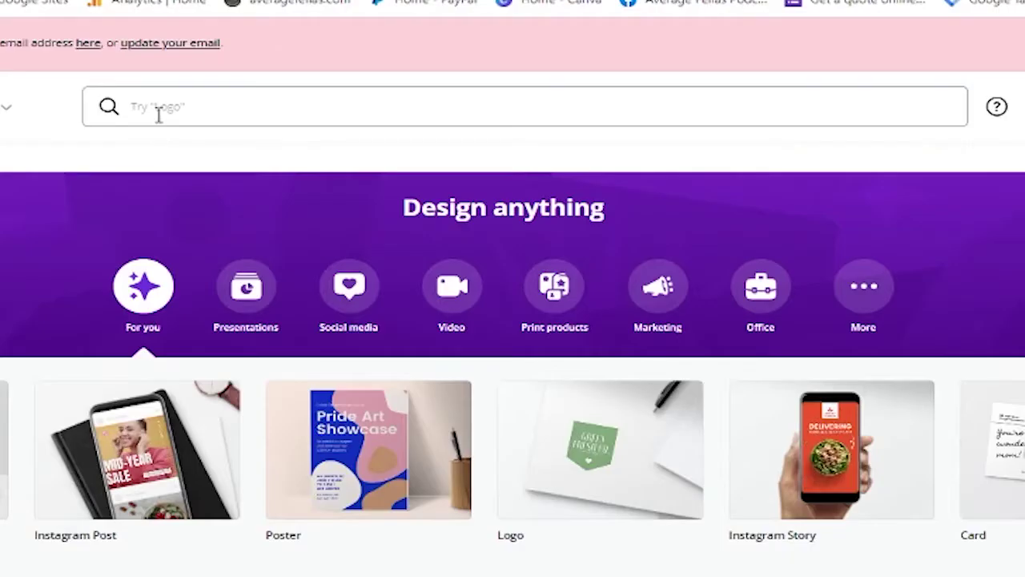
- Search 'youtube thumbnail' and start a blank YouTube Thumbnail design
{"action": "left_click", "coordinate": [399, 88]}
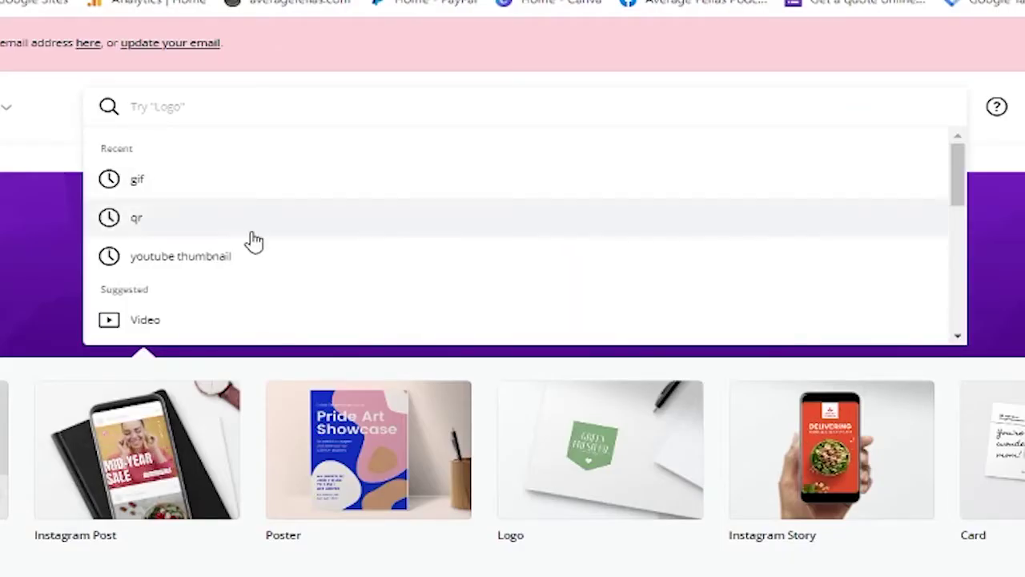
{"action": "left_click", "coordinate": [221, 262]}
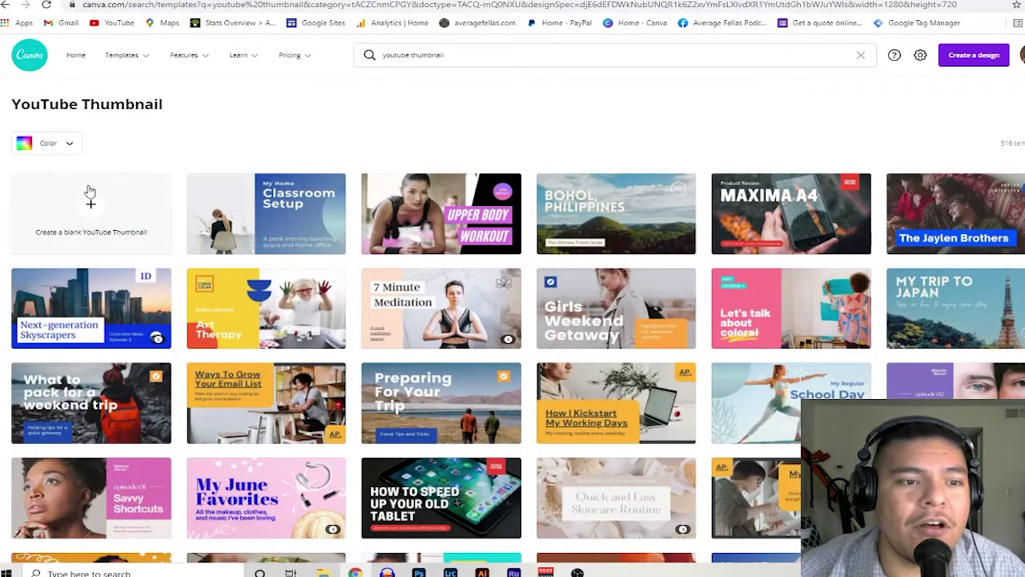
{"action": "left_click", "coordinate": [88, 200]}
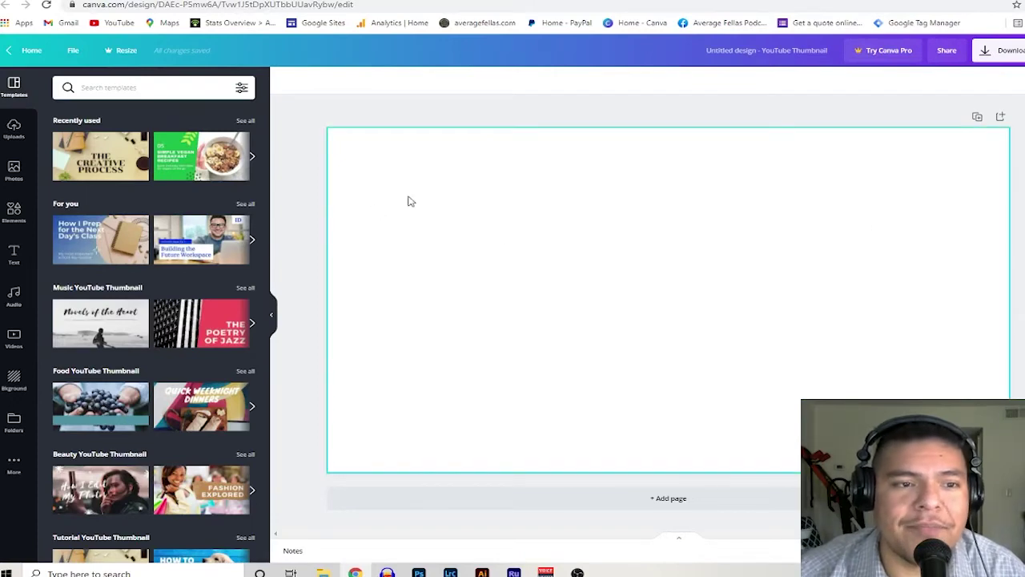
- Add the uploaded coffee-sign video and stretch it to fill the whole canvas
{"action": "left_click", "coordinate": [15, 126]}
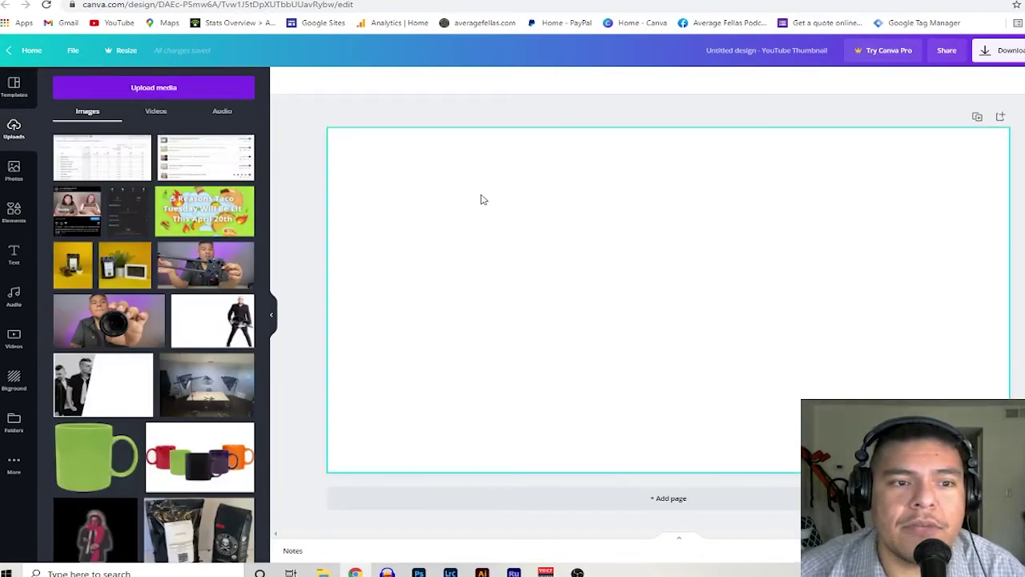
{"action": "scroll", "coordinate": [135, 253], "scroll_direction": "down", "scroll_amount": 1}
{"action": "scroll", "coordinate": [123, 201], "scroll_direction": "up", "scroll_amount": 1}
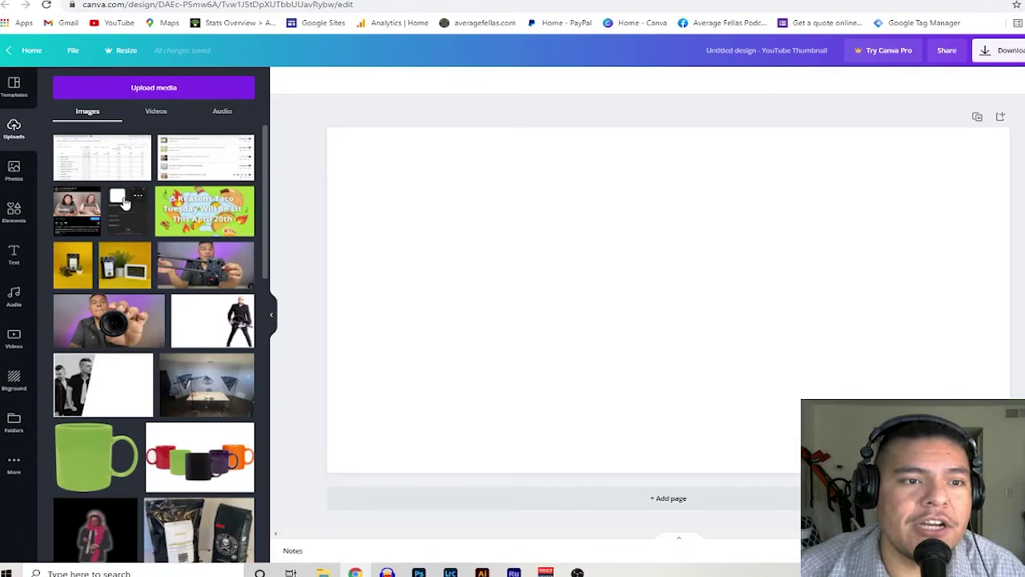
{"action": "left_click", "coordinate": [156, 111]}
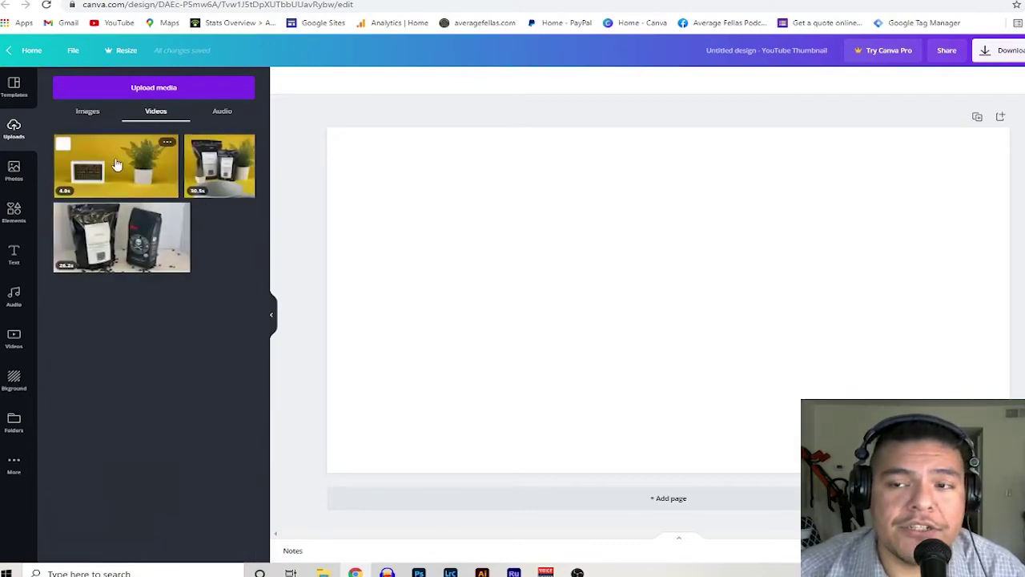
{"action": "left_click", "coordinate": [109, 176]}
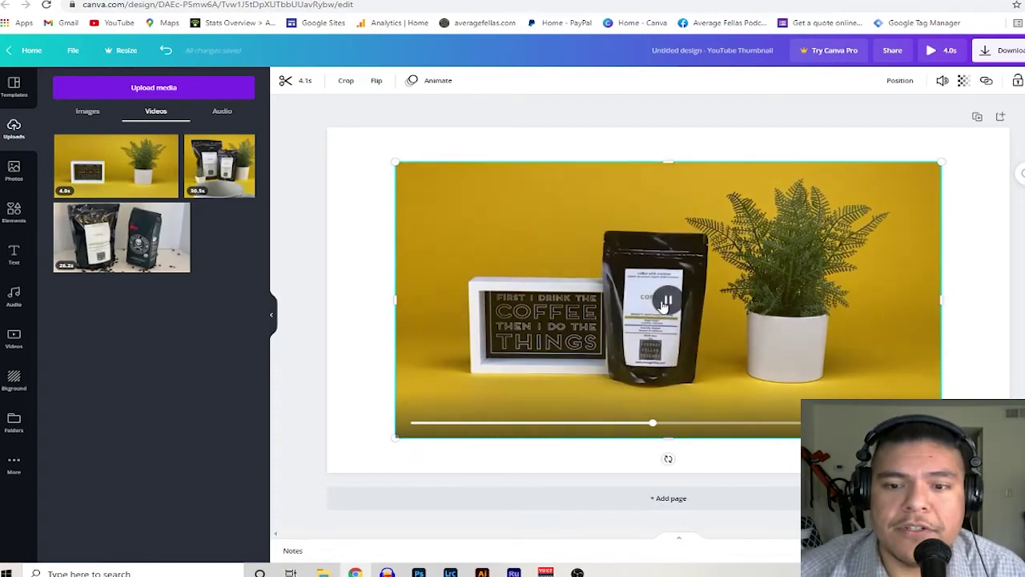
{"action": "left_click_drag", "start_coordinate": [395, 161], "coordinate": [320, 139]}
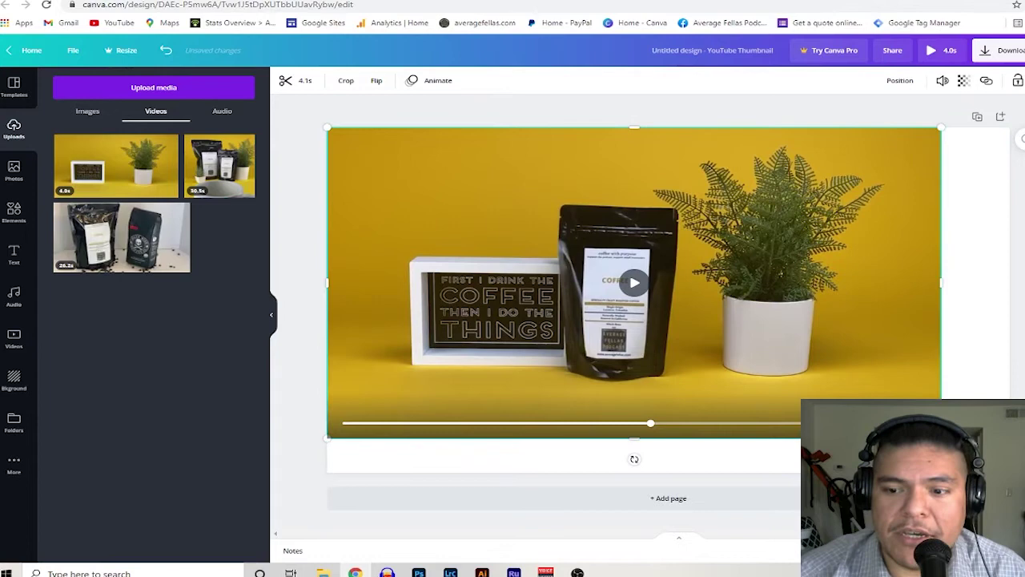
{"action": "left_click_drag", "start_coordinate": [941, 438], "coordinate": [1009, 473]}
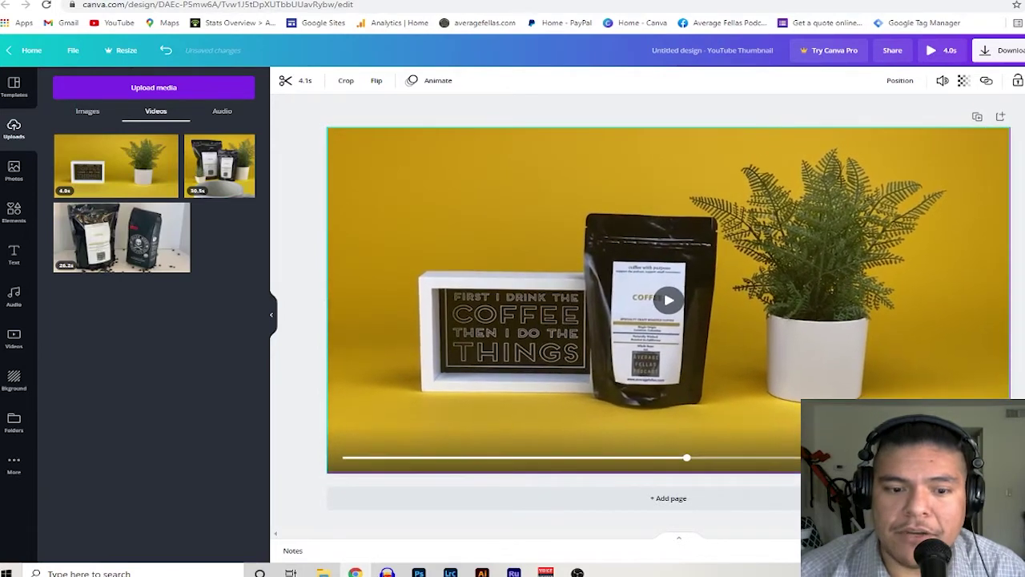
{"action": "left_click", "coordinate": [1017, 330]}
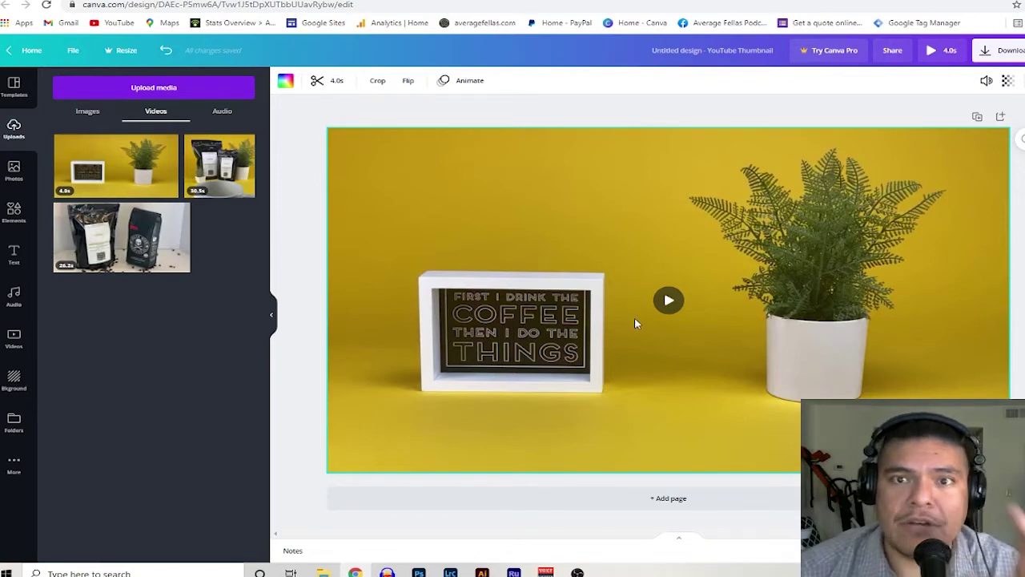
- Download the Canva design as a GIF file and dismiss the confirmation
{"action": "left_click", "coordinate": [989, 51]}
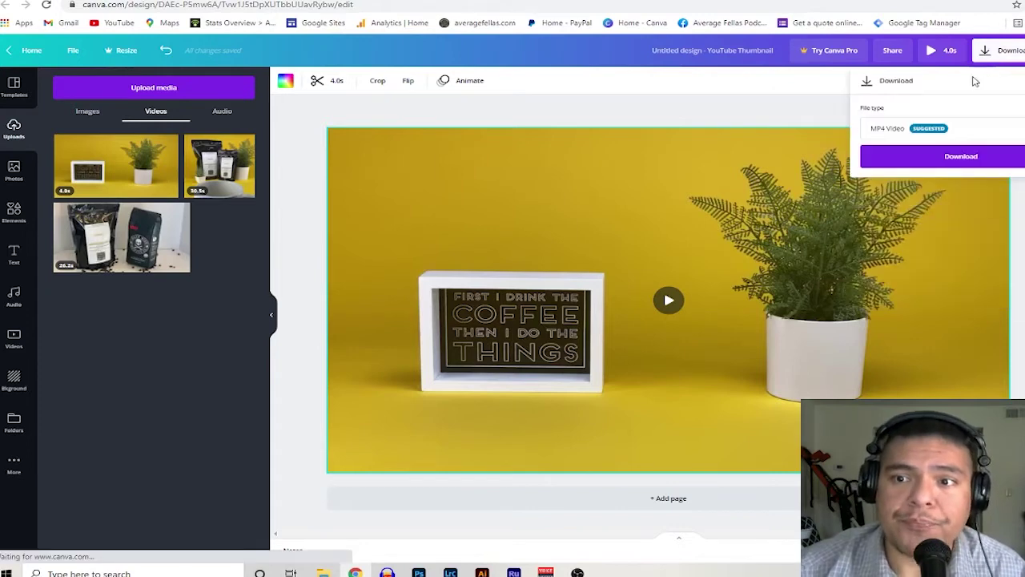
{"action": "left_click", "coordinate": [968, 134]}
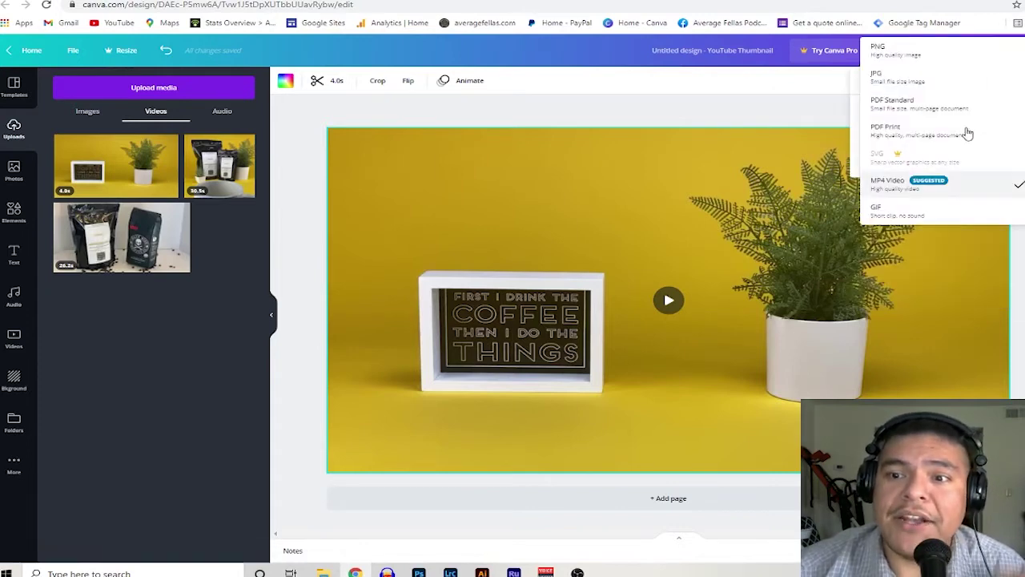
{"action": "left_click", "coordinate": [901, 211]}
{"action": "left_click", "coordinate": [929, 157]}
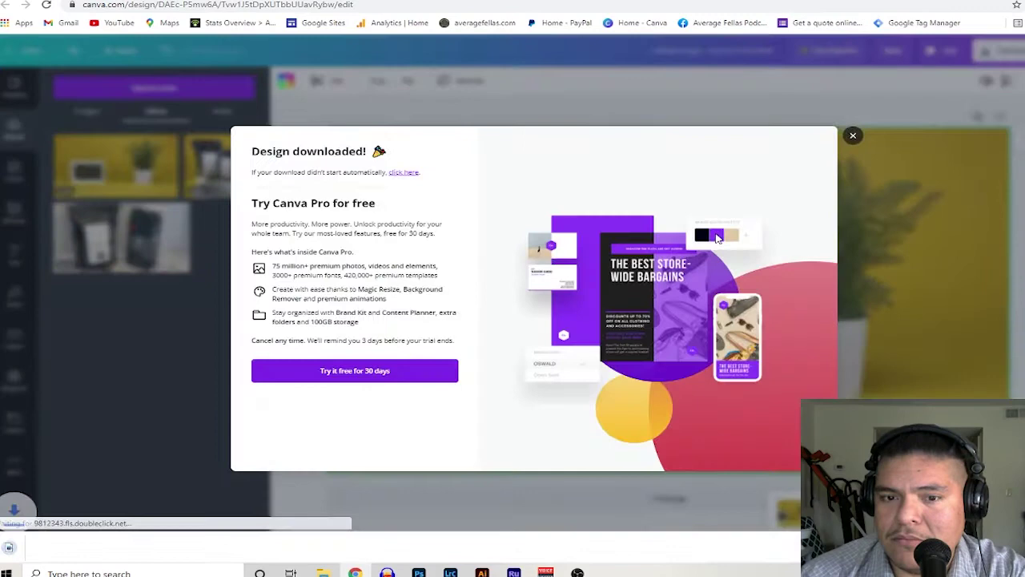
{"action": "left_click", "coordinate": [853, 119]}
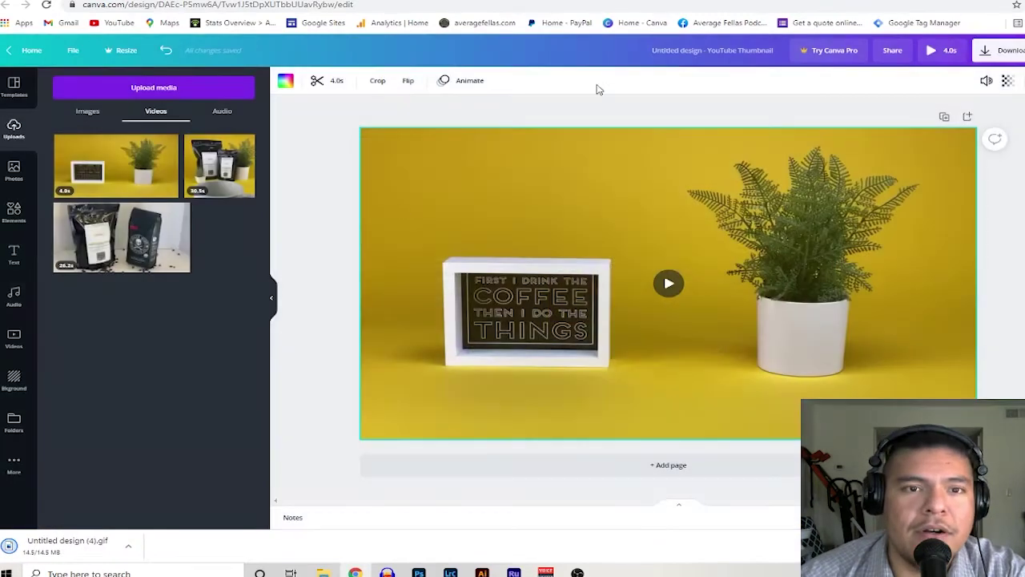
{"action": "left_click", "coordinate": [87, 560]}
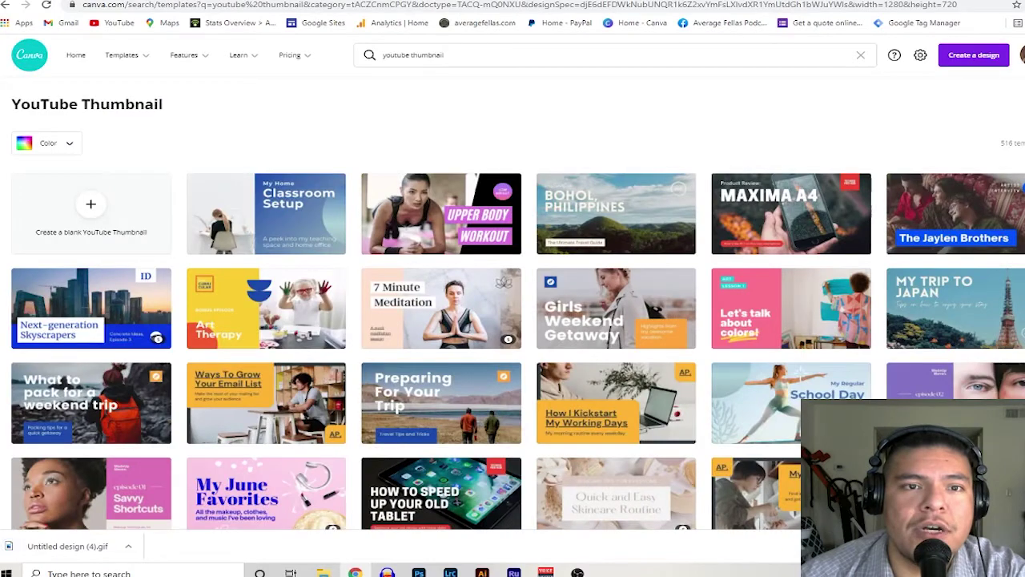
- In Google Sites, upload Untitled design (4).gif from Downloads as the header image
{"action": "left_click", "coordinate": [120, 1]}
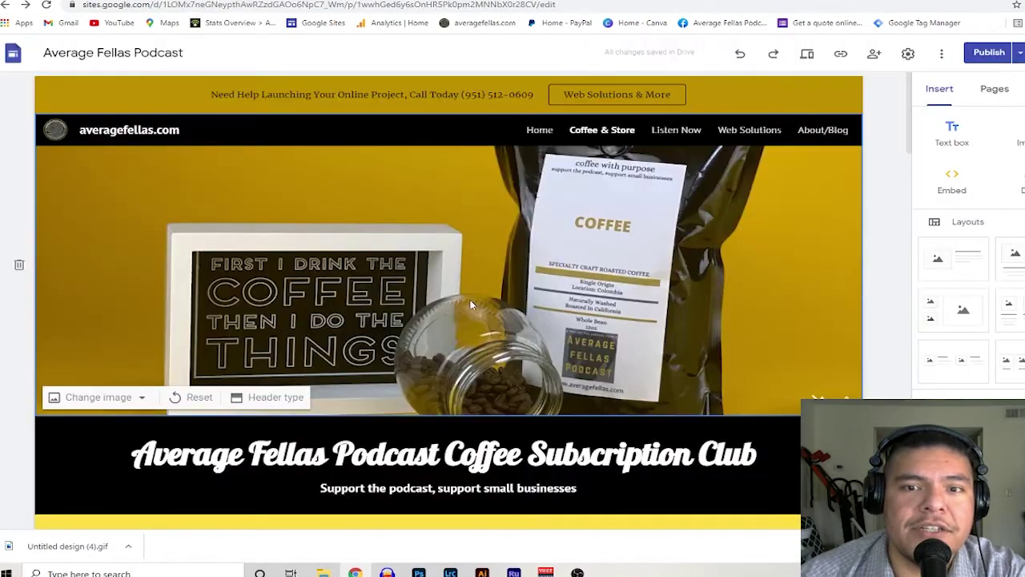
{"action": "scroll", "coordinate": [471, 304], "scroll_direction": "down", "scroll_amount": 3}
{"action": "scroll", "coordinate": [451, 304], "scroll_direction": "up", "scroll_amount": 3}
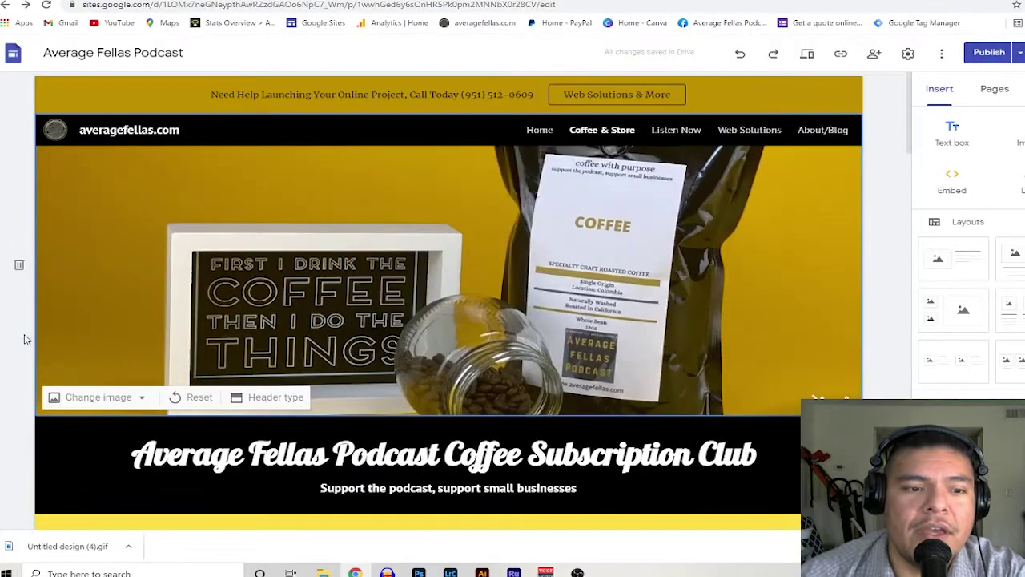
{"action": "left_click", "coordinate": [120, 398]}
{"action": "left_click", "coordinate": [87, 430]}
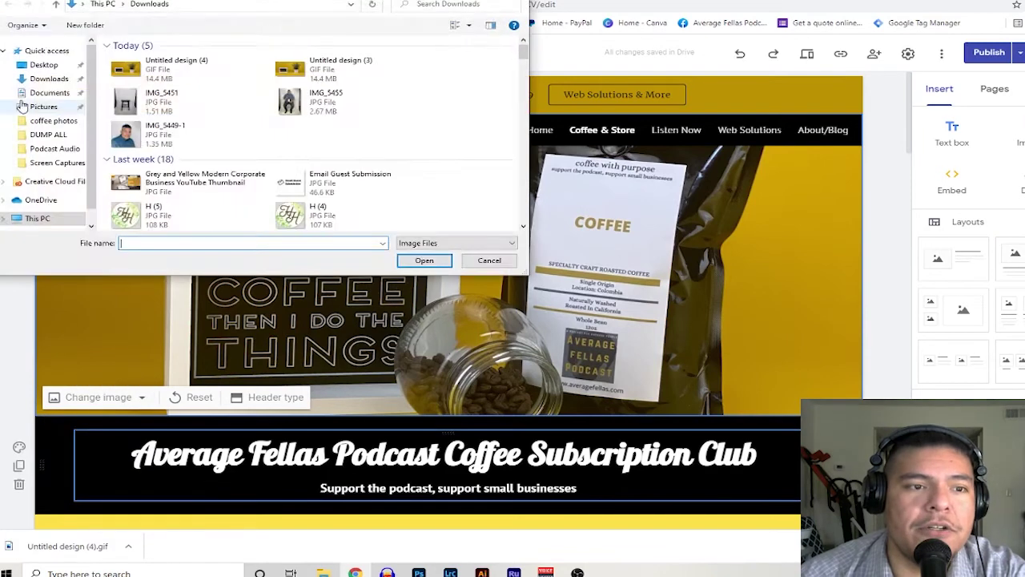
{"action": "left_click", "coordinate": [50, 78]}
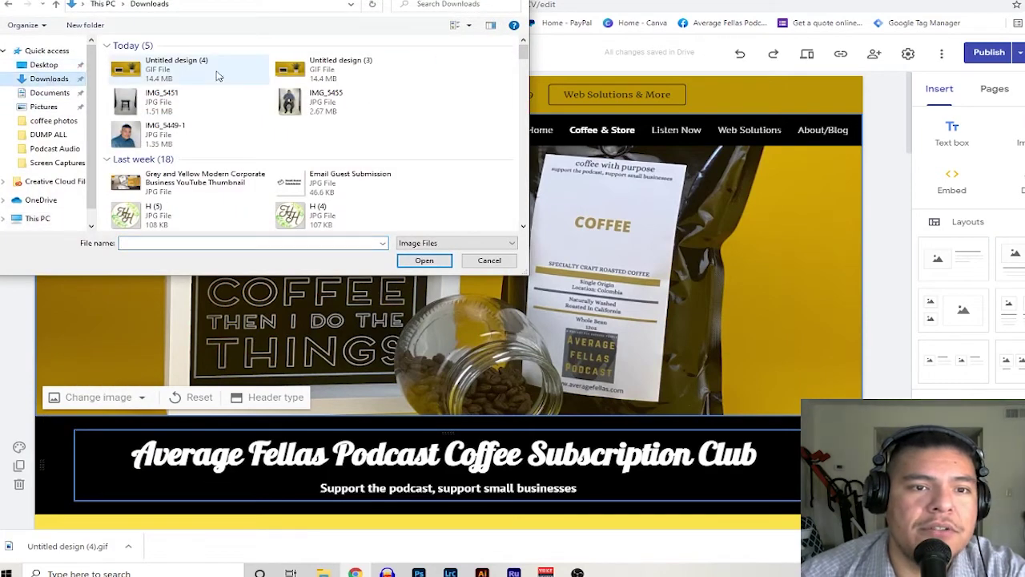
{"action": "left_click", "coordinate": [158, 71]}
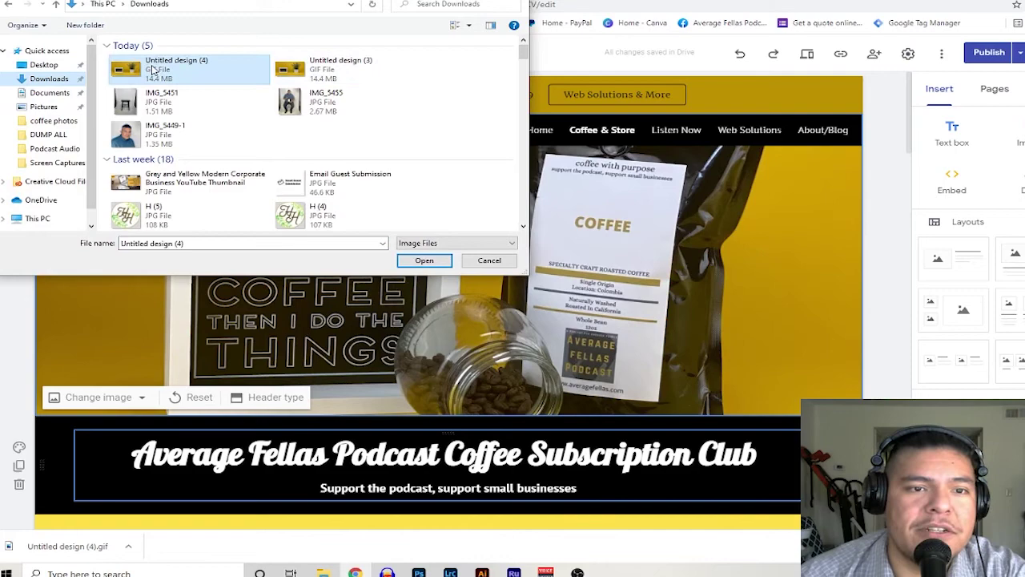
{"action": "left_click", "coordinate": [425, 260]}
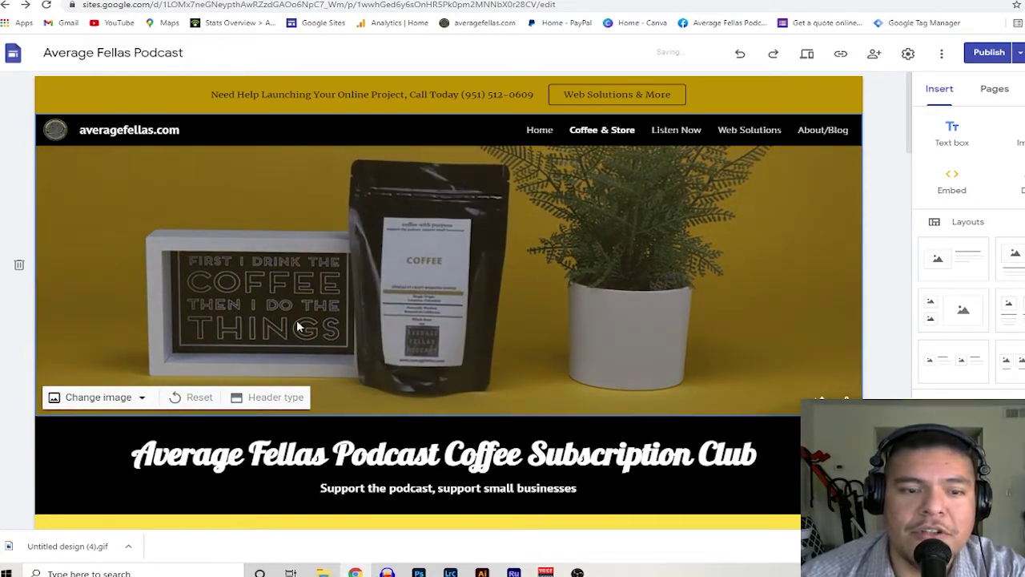
- Change the Coffee & Store header type to Cover and check the result
{"action": "left_click", "coordinate": [256, 400]}
{"action": "left_click", "coordinate": [102, 392]}
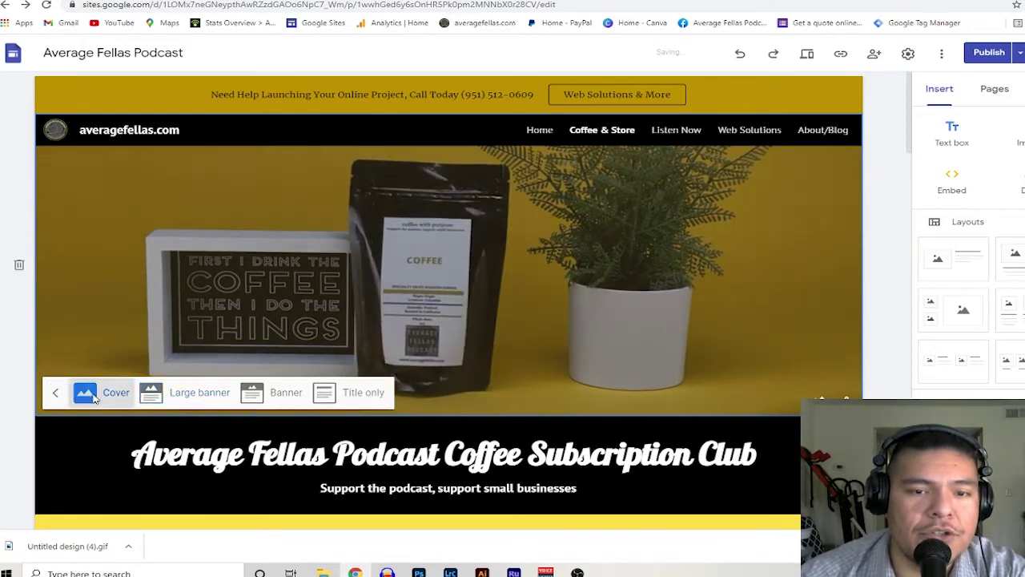
{"action": "scroll", "coordinate": [656, 332], "scroll_direction": "down", "scroll_amount": 2}
{"action": "scroll", "coordinate": [672, 331], "scroll_direction": "up", "scroll_amount": 2}
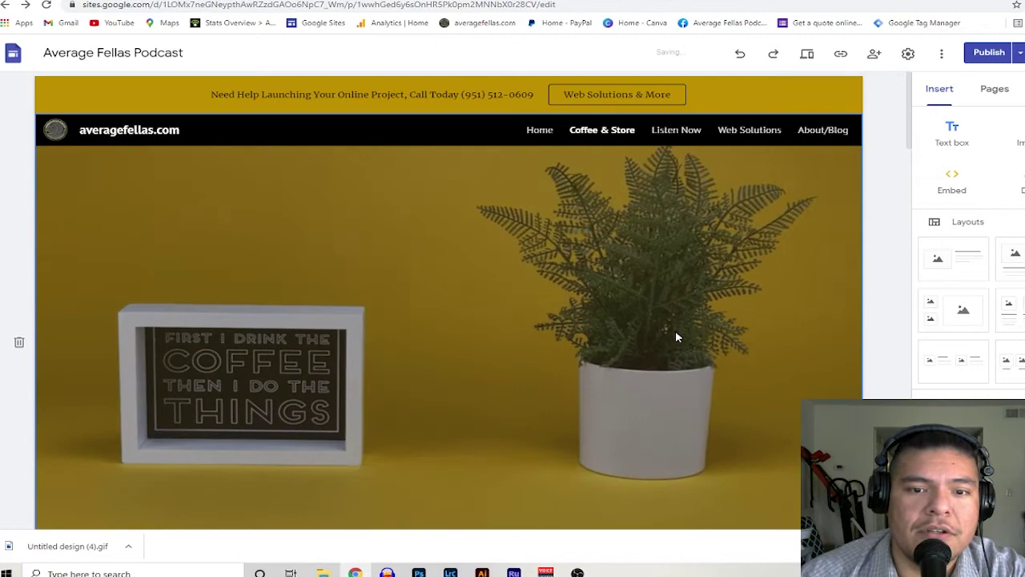
{"action": "scroll", "coordinate": [675, 330], "scroll_direction": "down", "scroll_amount": 2}
{"action": "scroll", "coordinate": [675, 337], "scroll_direction": "up", "scroll_amount": 1}
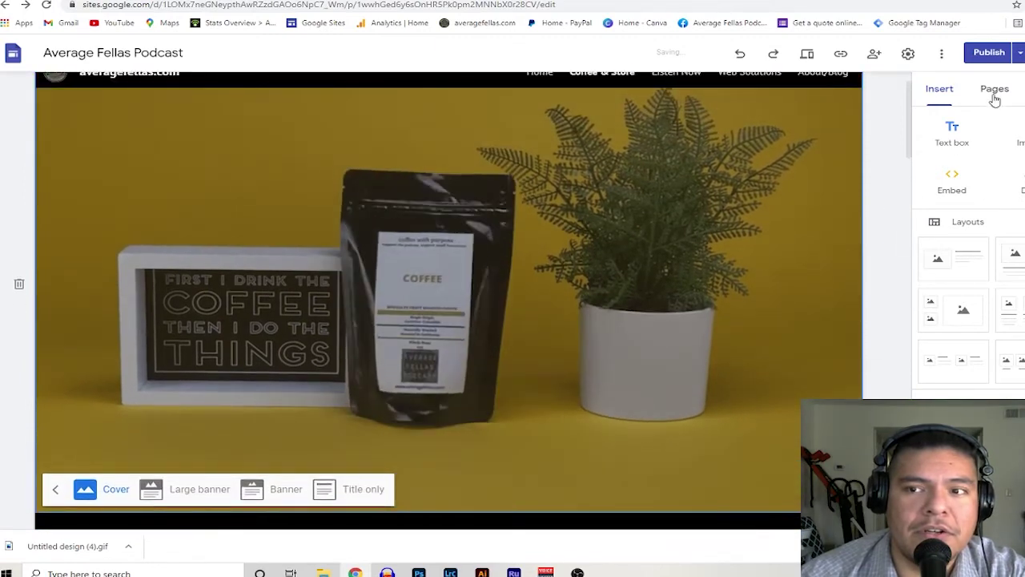
- Preview the changes before publishing, then return to the editor and check the page
{"action": "left_click", "coordinate": [989, 53]}
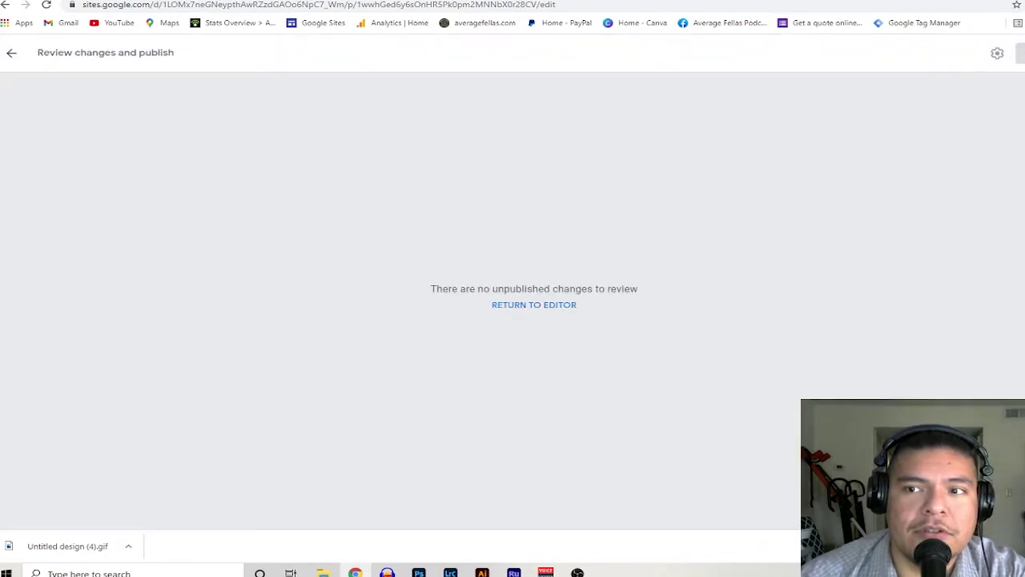
{"action": "left_click", "coordinate": [11, 57]}
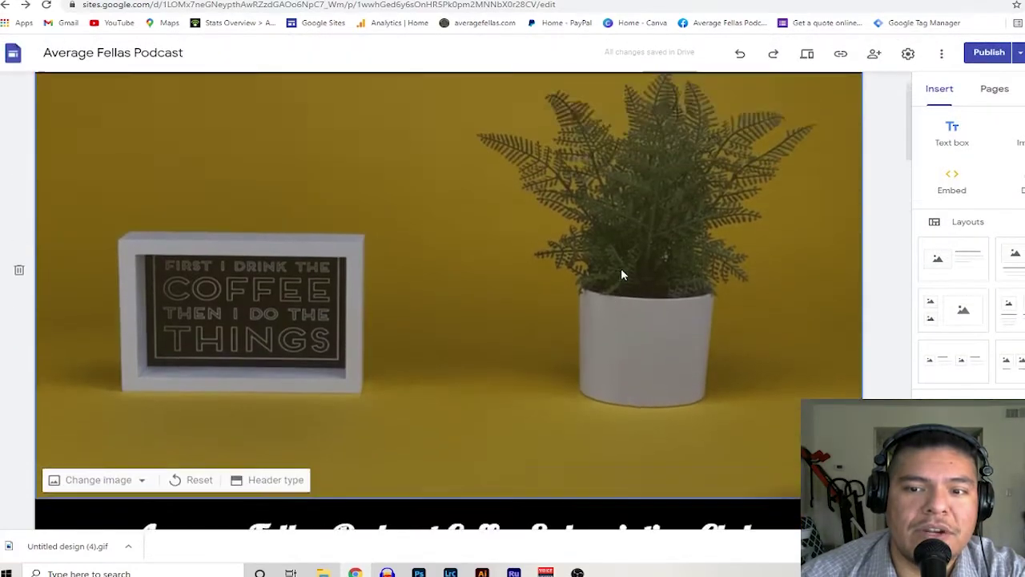
{"action": "scroll", "coordinate": [621, 273], "scroll_direction": "down", "scroll_amount": 1}
{"action": "scroll", "coordinate": [620, 273], "scroll_direction": "up", "scroll_amount": 1}
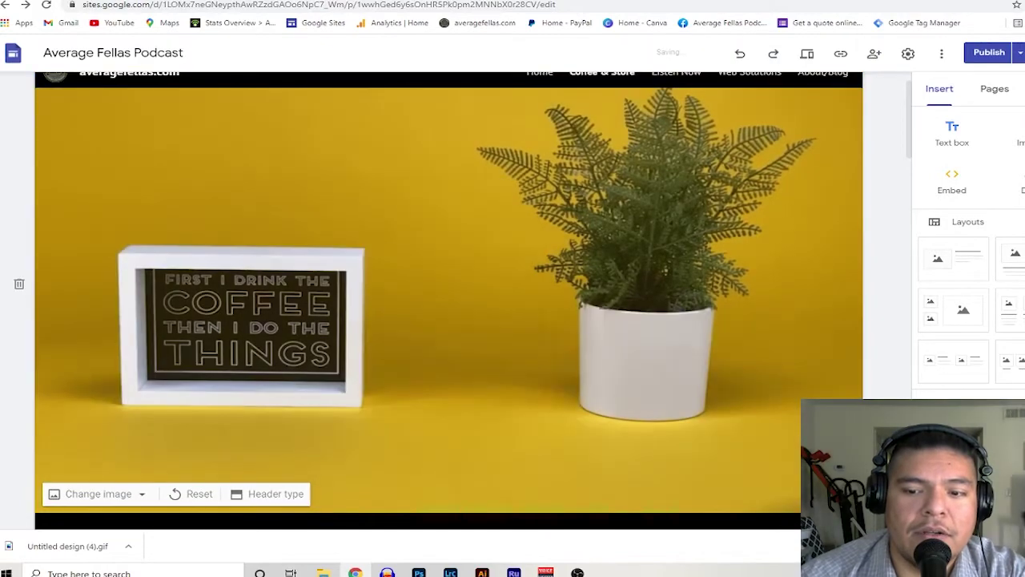
{"action": "scroll", "coordinate": [711, 310], "scroll_direction": "down", "scroll_amount": 4}
{"action": "scroll", "coordinate": [712, 306], "scroll_direction": "up", "scroll_amount": 3}
{"action": "scroll", "coordinate": [712, 305], "scroll_direction": "up", "scroll_amount": 2}
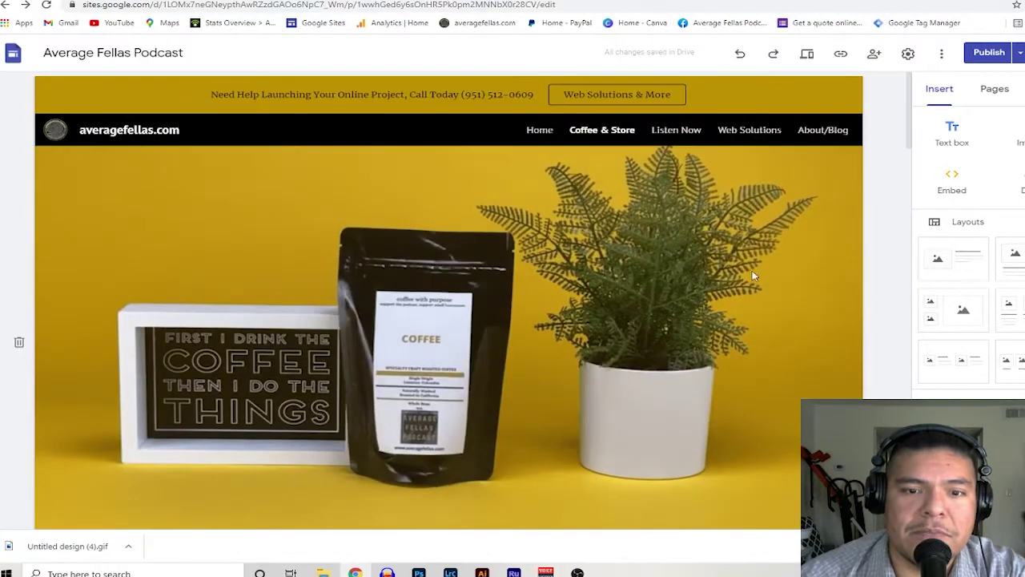
- Review the pending changes and publish the updated Coffee & Store site
{"action": "left_click", "coordinate": [993, 56]}
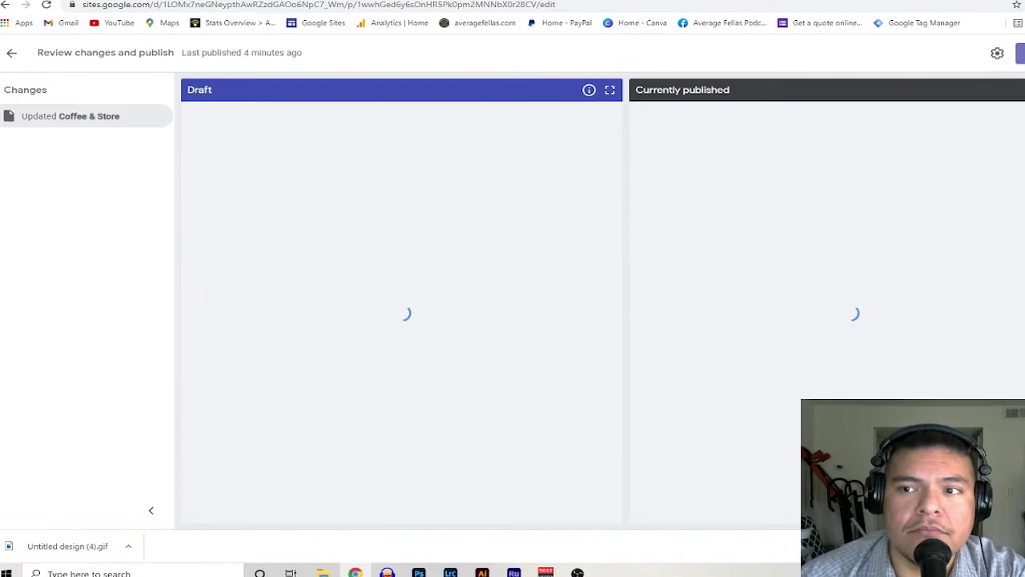
{"action": "left_click", "coordinate": [1020, 53]}
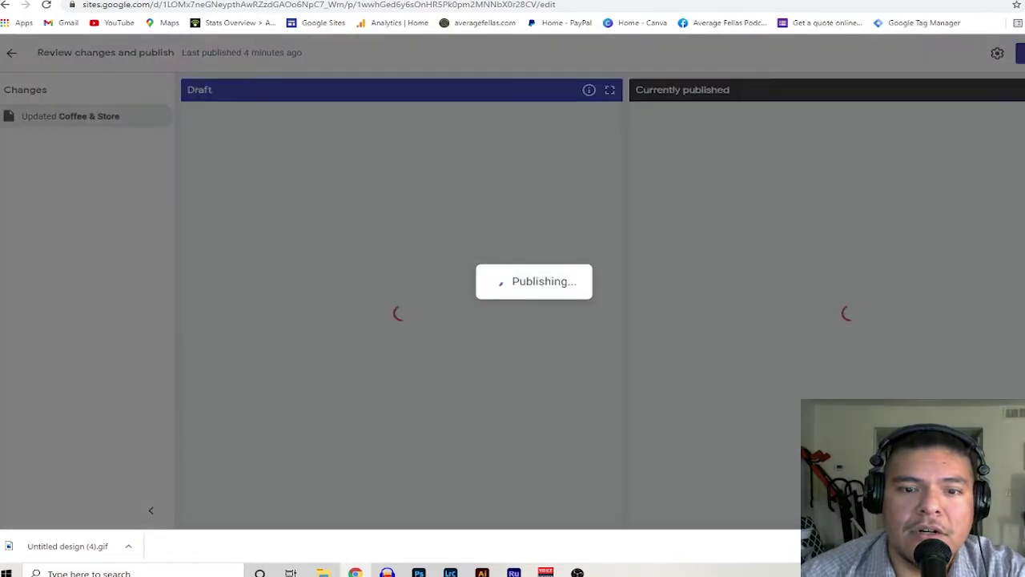
{"action": "scroll", "coordinate": [715, 282], "scroll_direction": "down", "scroll_amount": 5}
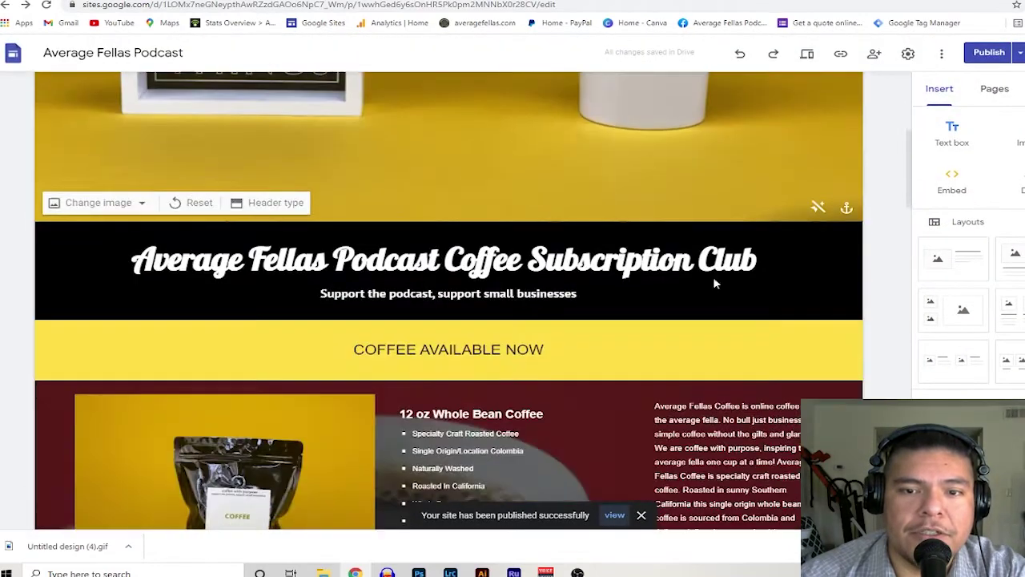
{"action": "scroll", "coordinate": [715, 281], "scroll_direction": "up", "scroll_amount": 4}
{"action": "scroll", "coordinate": [714, 278], "scroll_direction": "down", "scroll_amount": 1}
{"action": "scroll", "coordinate": [713, 278], "scroll_direction": "up", "scroll_amount": 1}
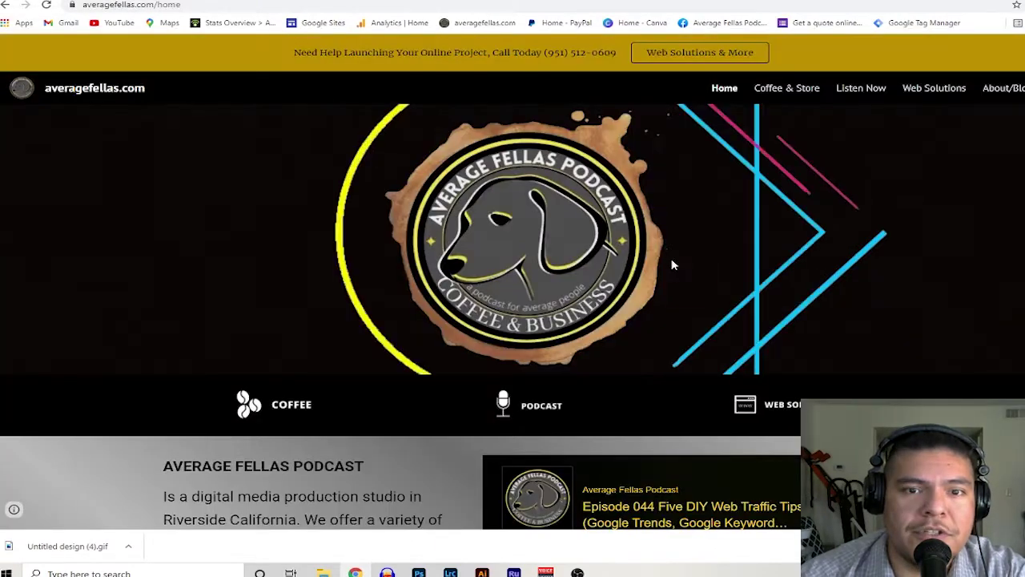
- Go to the live Coffee & Store page and scroll through it under the animated coffee header
{"action": "left_click", "coordinate": [783, 93]}
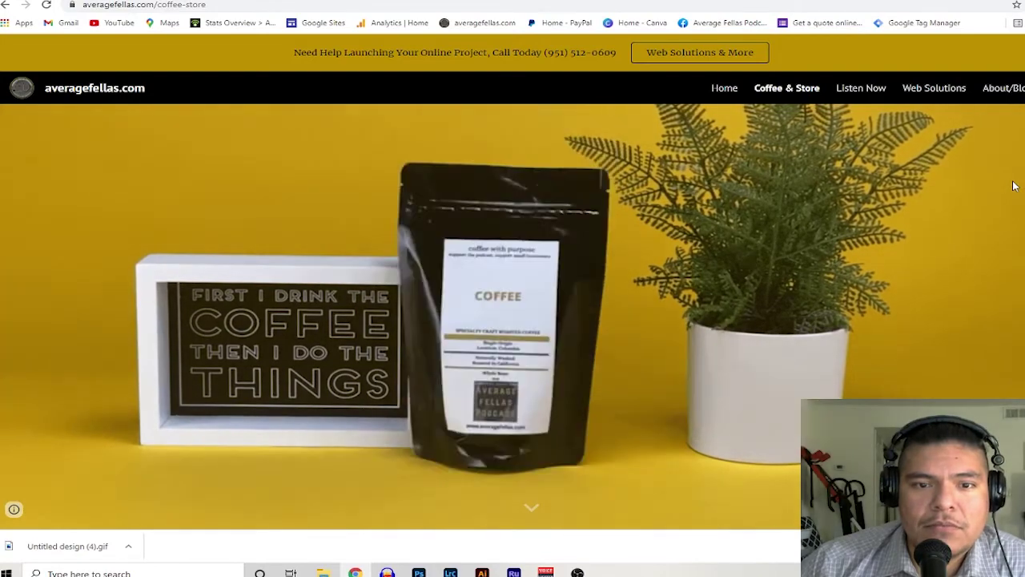
{"action": "scroll", "coordinate": [1014, 185], "scroll_direction": "down", "scroll_amount": 5}
{"action": "scroll", "coordinate": [1014, 185], "scroll_direction": "up", "scroll_amount": 5}
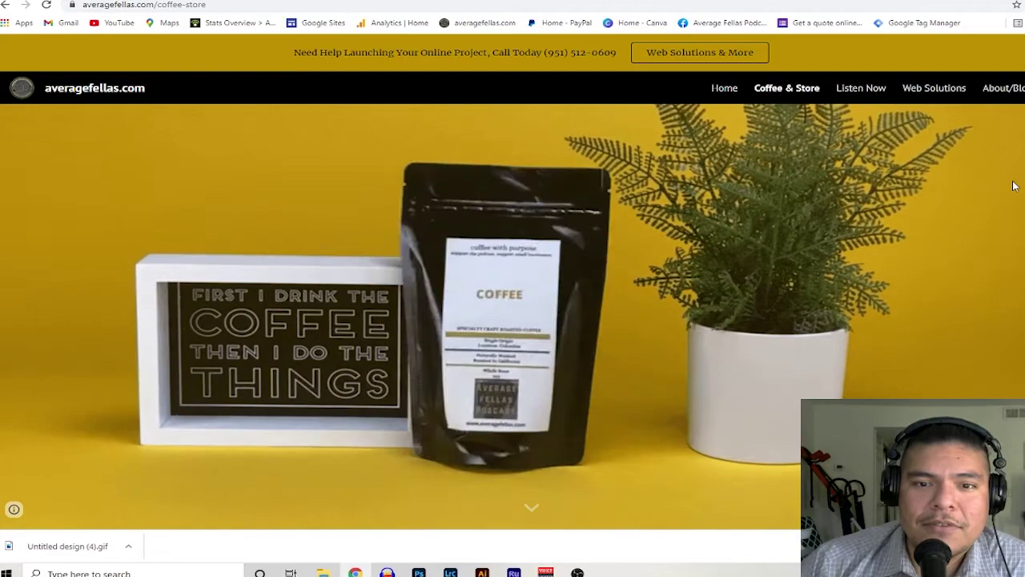
{"action": "scroll", "coordinate": [1014, 186], "scroll_direction": "down", "scroll_amount": 5}
{"action": "scroll", "coordinate": [1014, 186], "scroll_direction": "down", "scroll_amount": 5}
{"action": "scroll", "coordinate": [1014, 186], "scroll_direction": "down", "scroll_amount": 5}
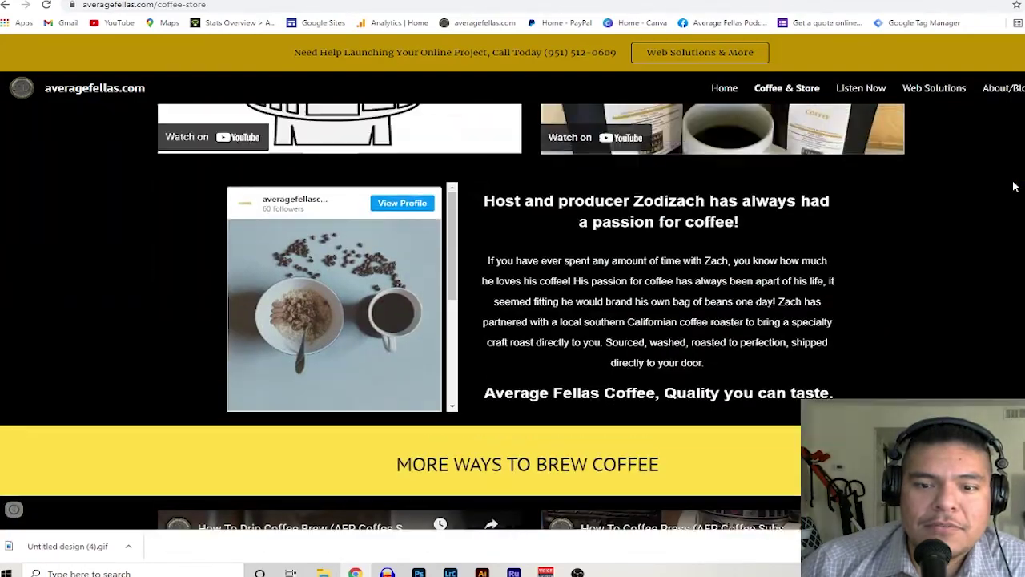
{"action": "scroll", "coordinate": [1014, 185], "scroll_direction": "up", "scroll_amount": 5}
{"action": "scroll", "coordinate": [1014, 186], "scroll_direction": "up", "scroll_amount": 5}
{"action": "scroll", "coordinate": [1014, 186], "scroll_direction": "up", "scroll_amount": 5}
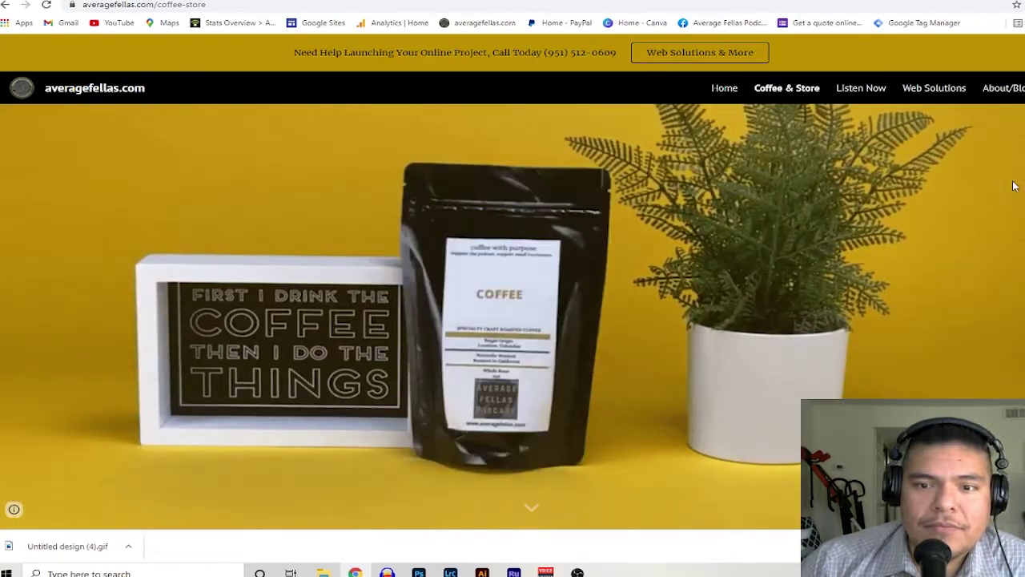